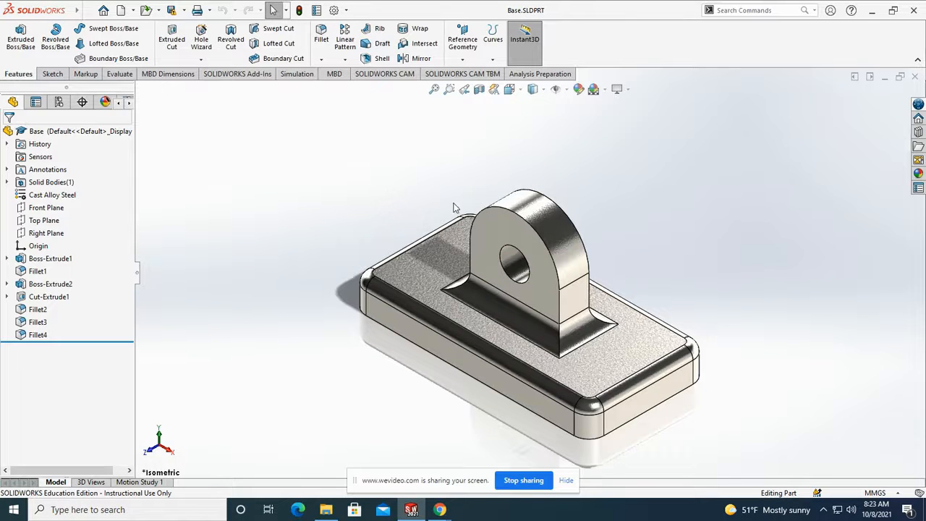
# Export the Base part to the Desktop in STL format as Base.STL.
pyautogui.click(81, 10)
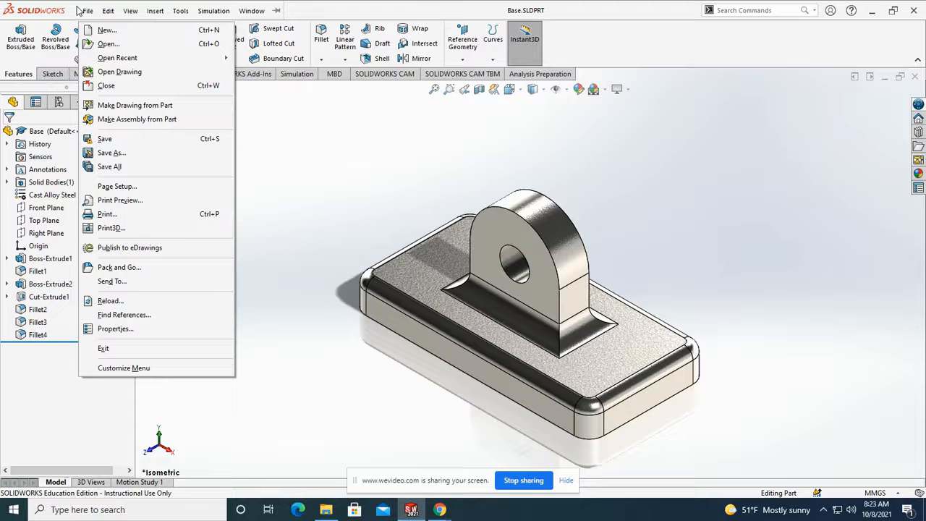
pyautogui.click(110, 152)
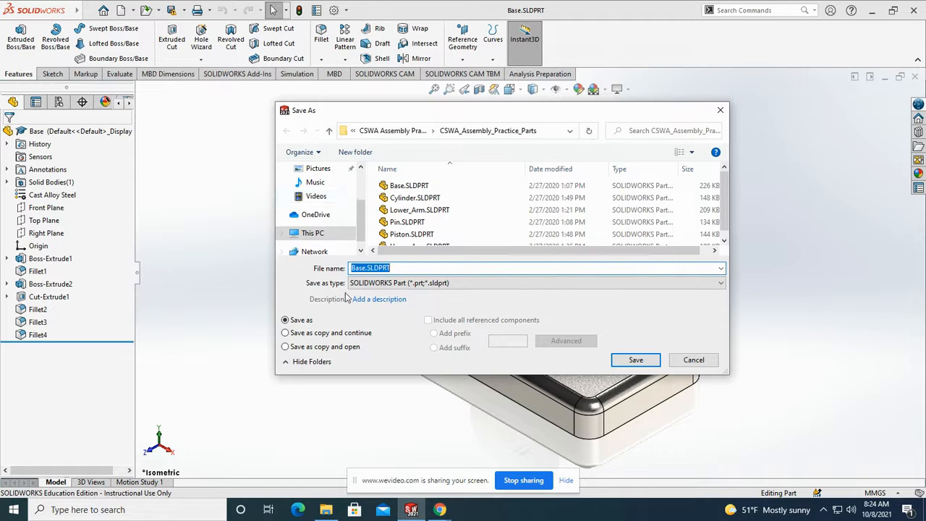
pyautogui.scroll(3, 361, 210)
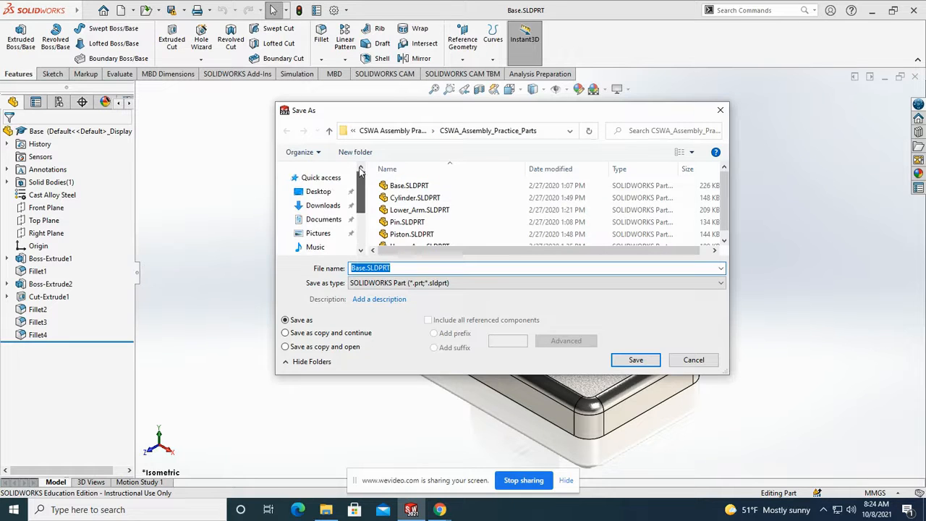
pyautogui.click(319, 194)
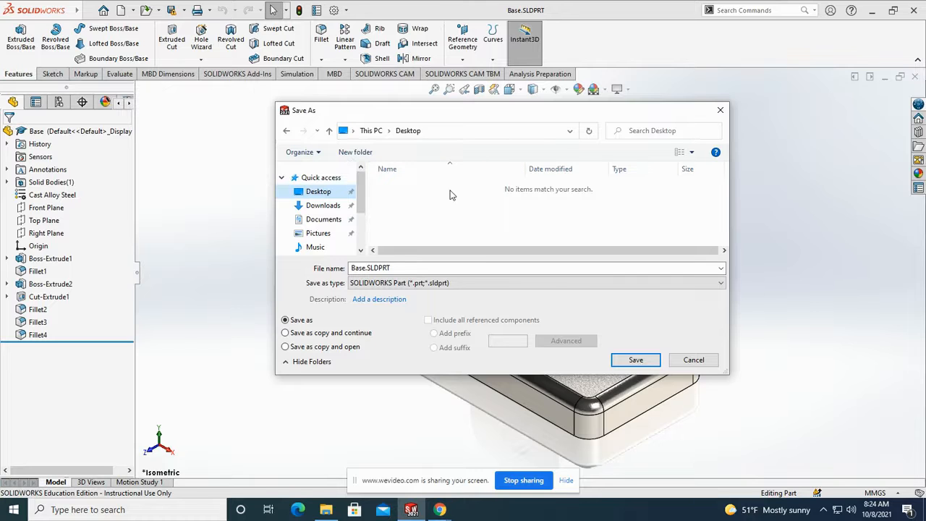
pyautogui.click(370, 268)
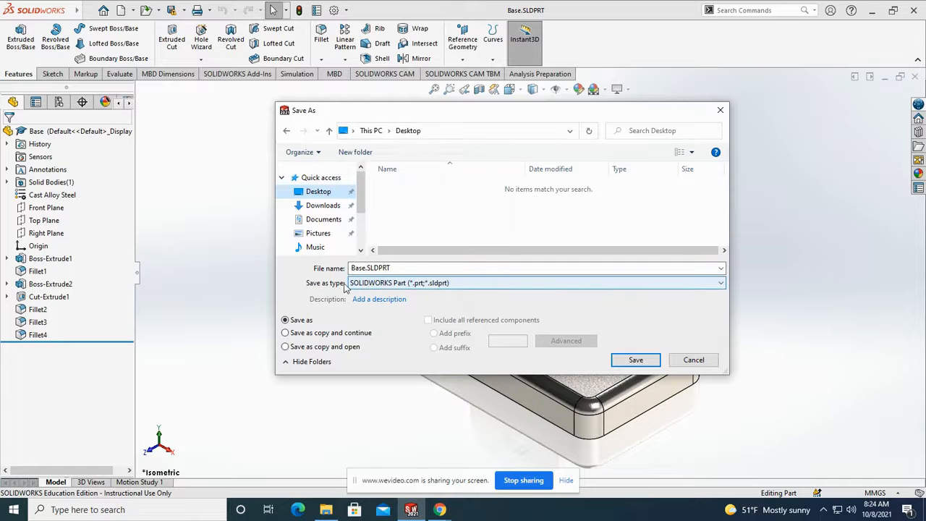
pyautogui.click(371, 288)
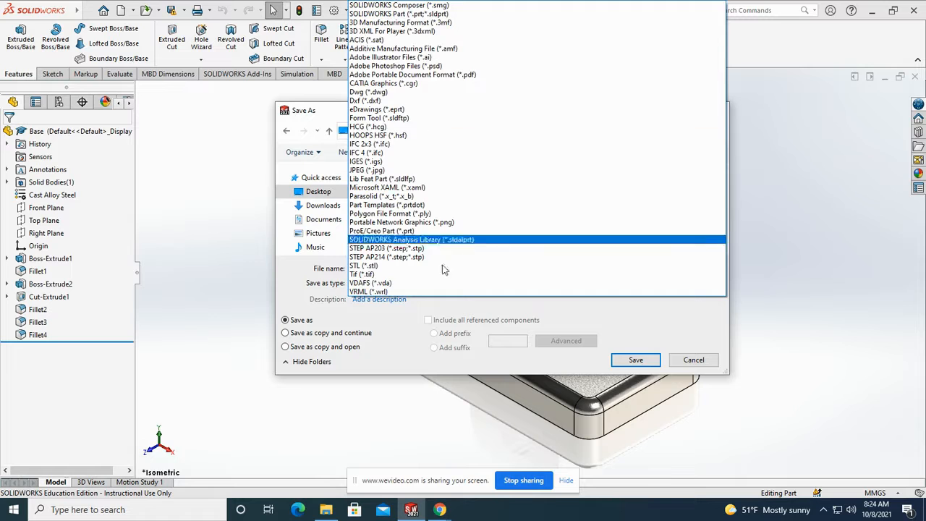
pyautogui.click(379, 267)
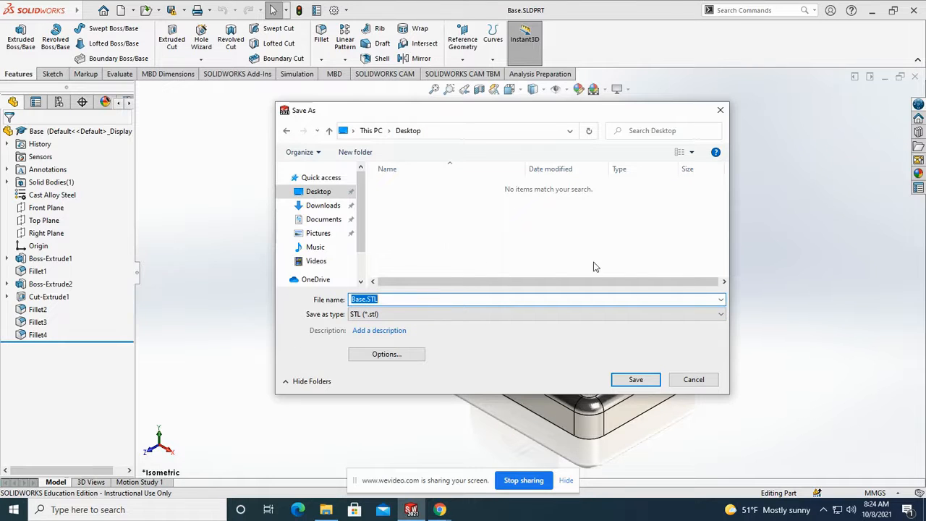
pyautogui.click(635, 380)
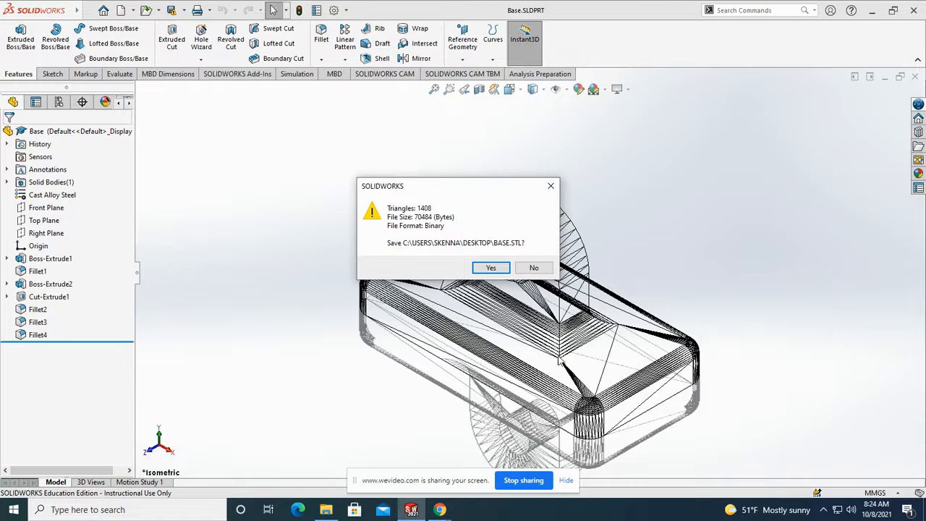
pyautogui.click(491, 268)
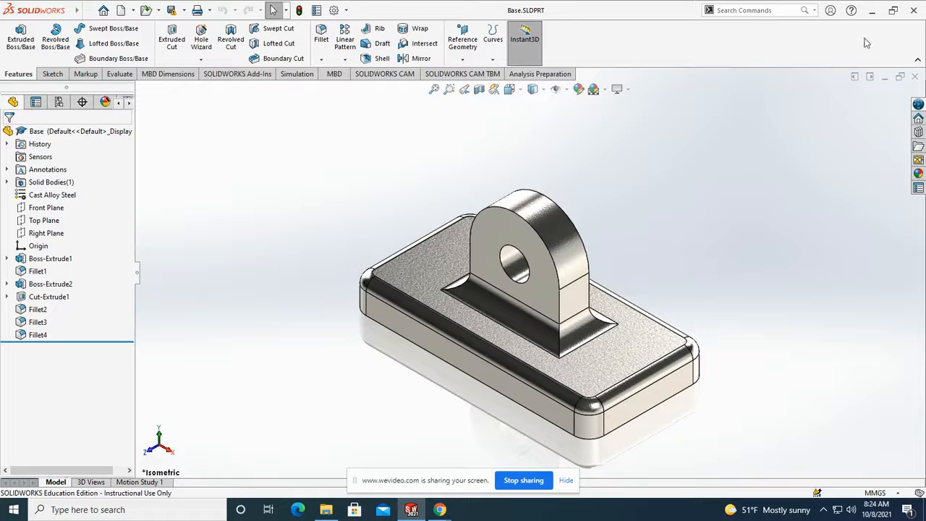
# Minimize the open windows, then start 3DWOX Desktop with 3DWOX 1 as the printer model.
pyautogui.click(872, 11)
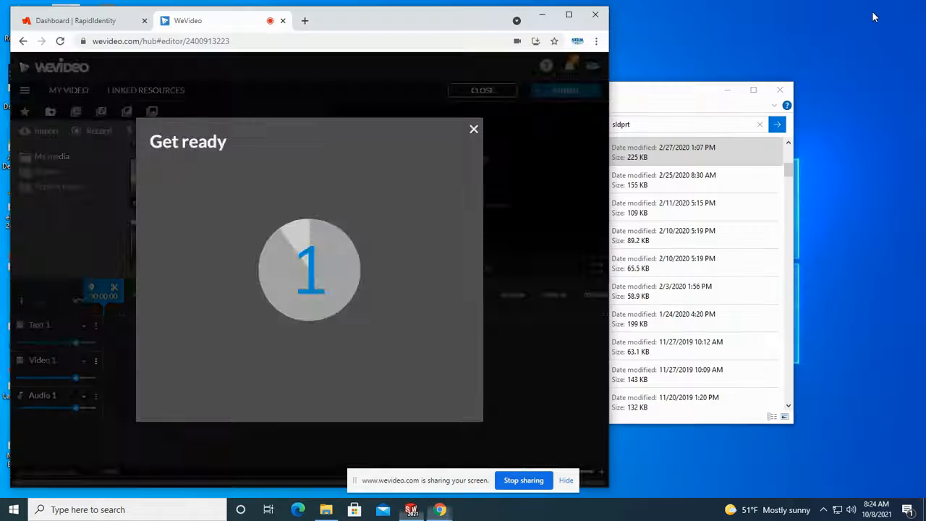
pyautogui.click(542, 15)
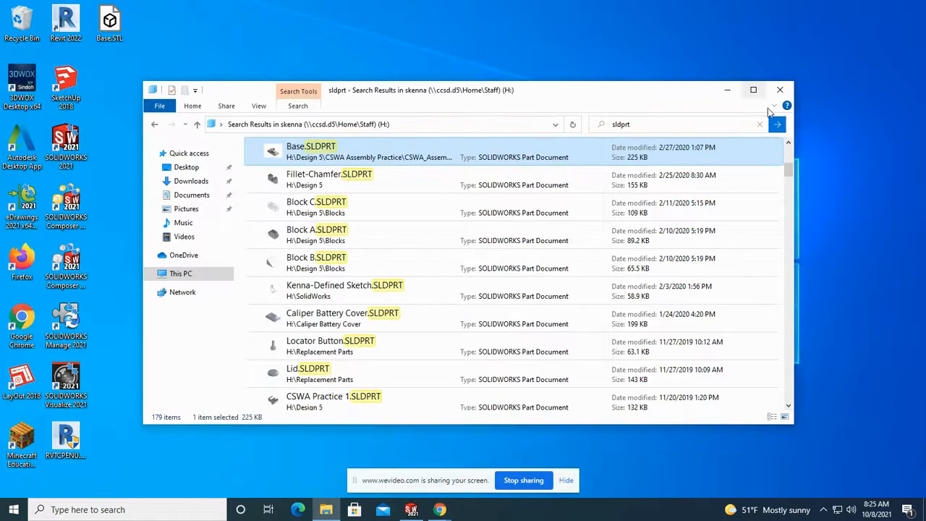
pyautogui.click(723, 91)
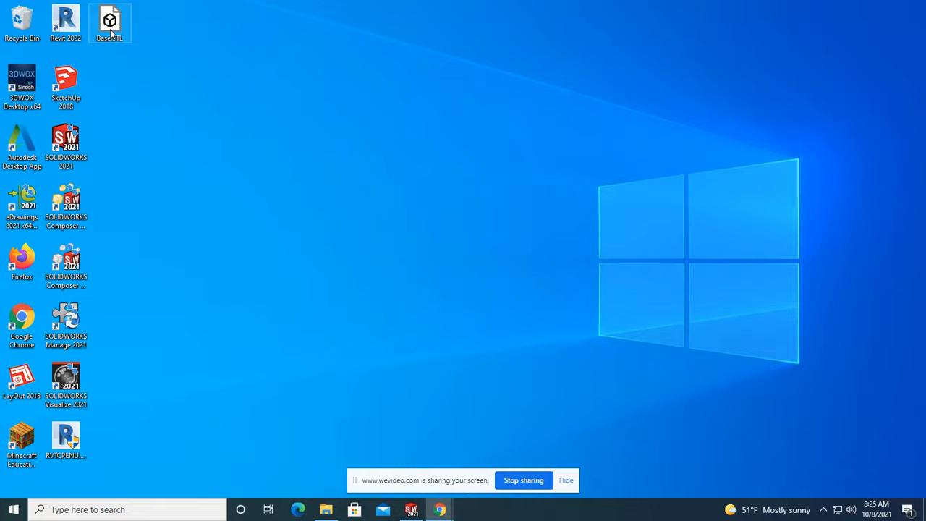
pyautogui.click(21, 85)
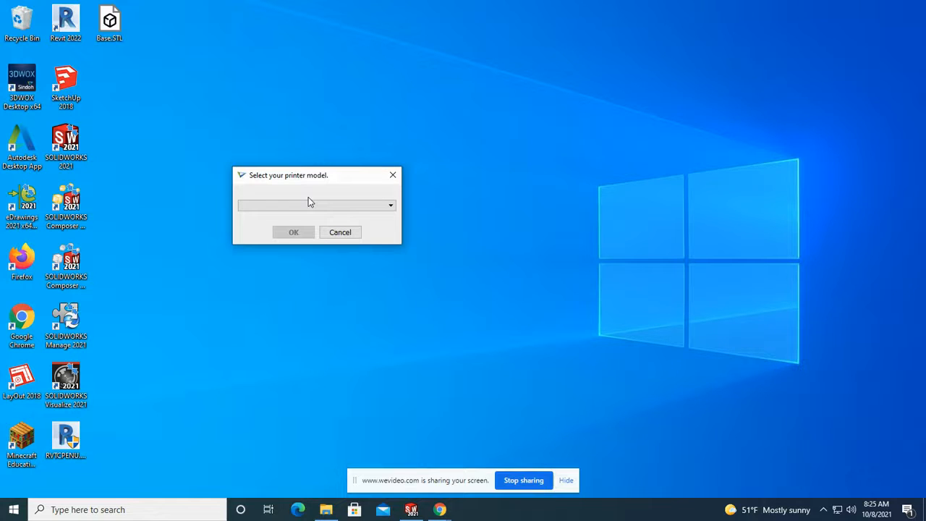
pyautogui.click(391, 206)
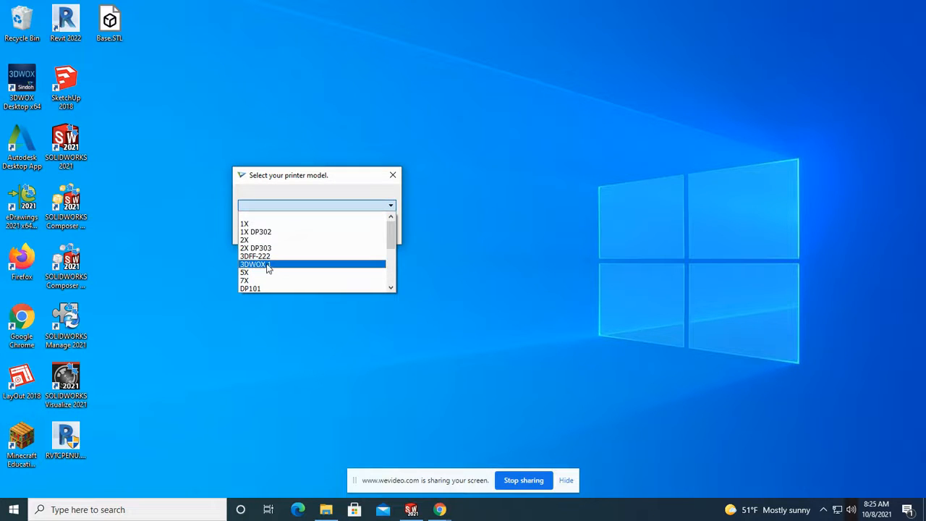
pyautogui.click(266, 265)
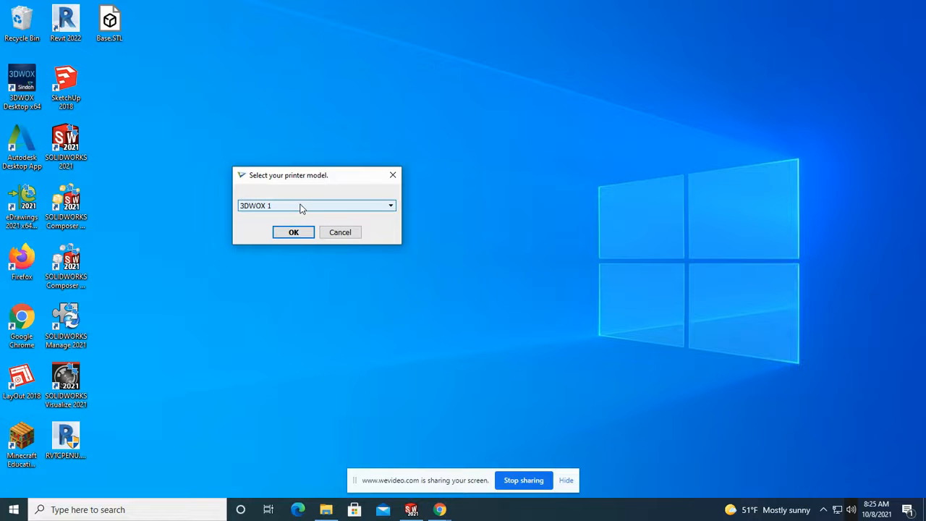
pyautogui.click(303, 232)
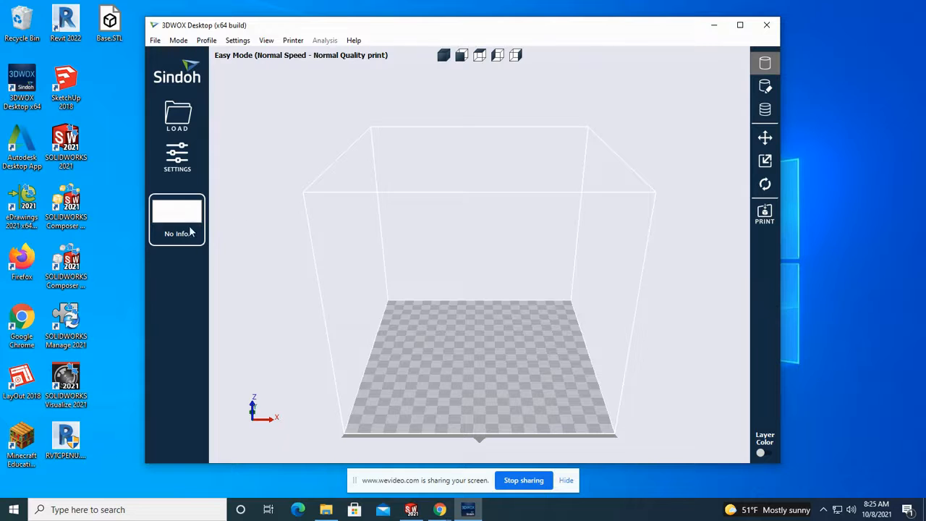
# Move the 3DWOX window clear of the desktop files and load Base.STL onto the build plate.
pyautogui.moveTo(457, 33); pyautogui.dragTo(525, 18)
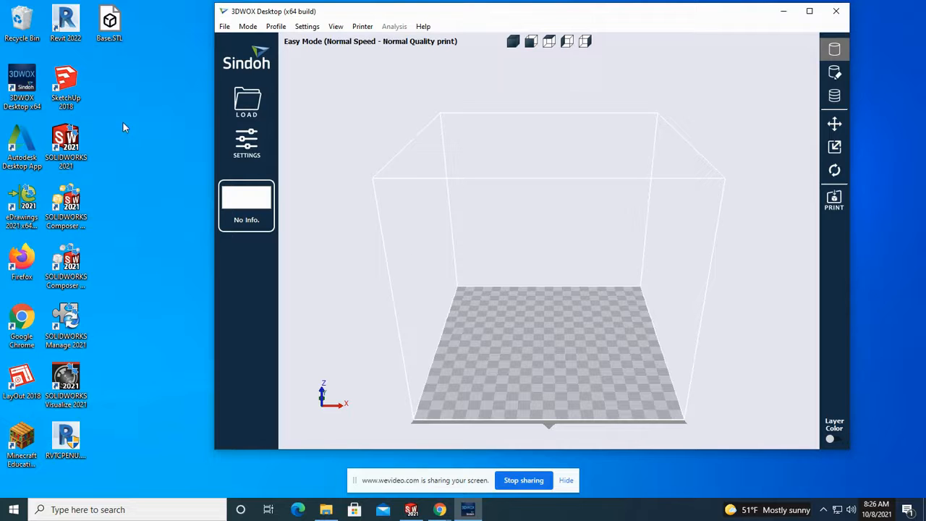
pyautogui.moveTo(109, 22); pyautogui.dragTo(557, 311)
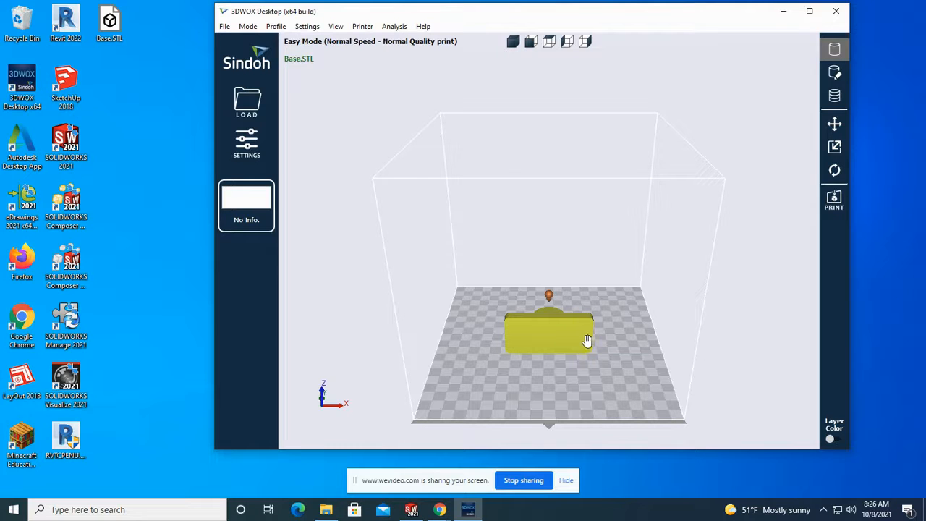
# Set the support placement to Everywhere in the Easy Mode print settings and apply it.
pyautogui.click(249, 144)
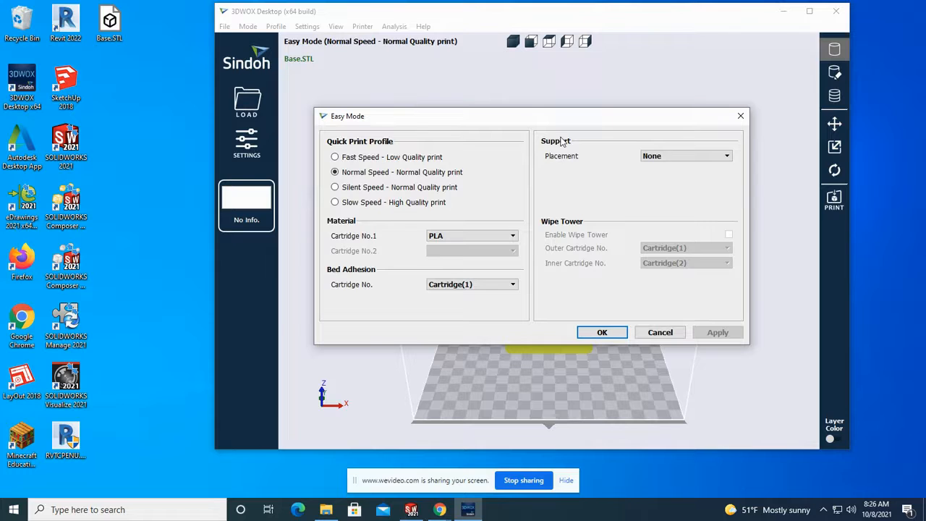
pyautogui.click(658, 158)
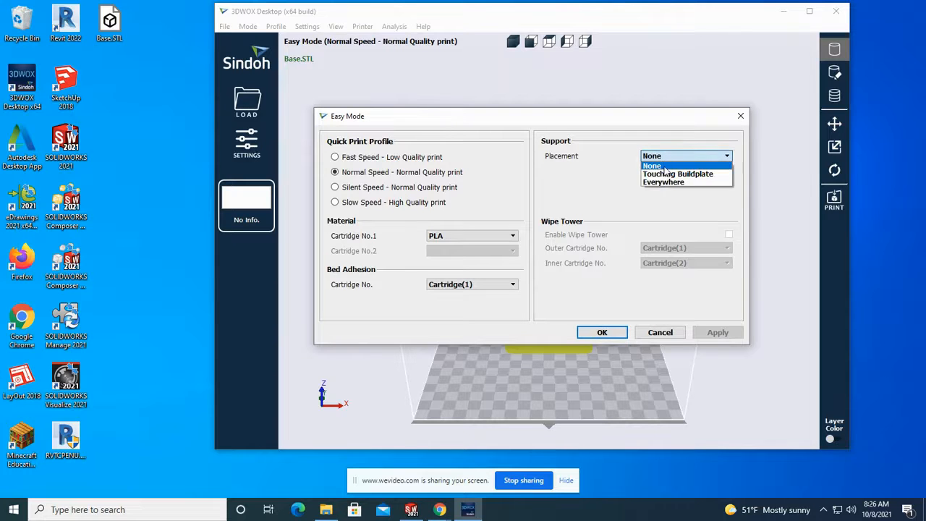
pyautogui.click(663, 182)
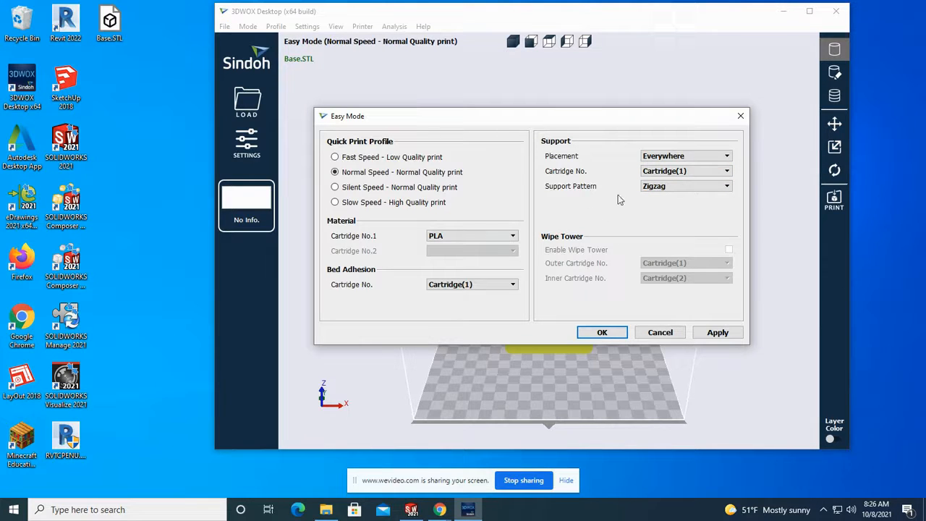
pyautogui.click(723, 335)
pyautogui.click(601, 332)
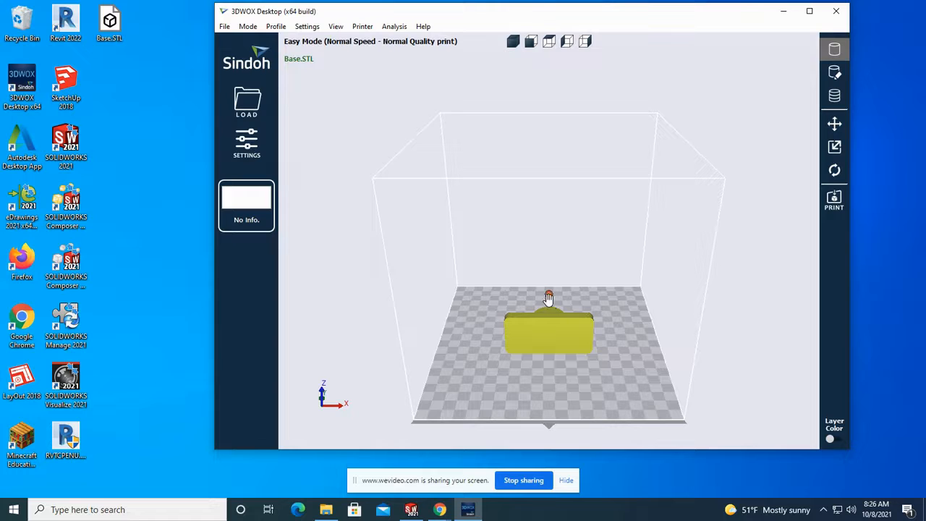
# Analyze the model with Optimize Print Direction and apply the Rank 1 orientation.
pyautogui.click(356, 282)
pyautogui.click(560, 331)
pyautogui.click(390, 28)
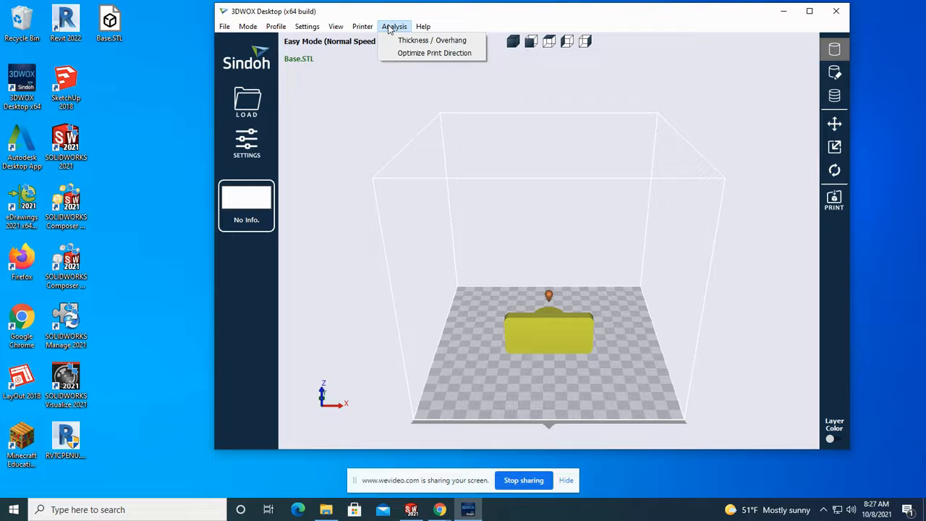
pyautogui.click(428, 53)
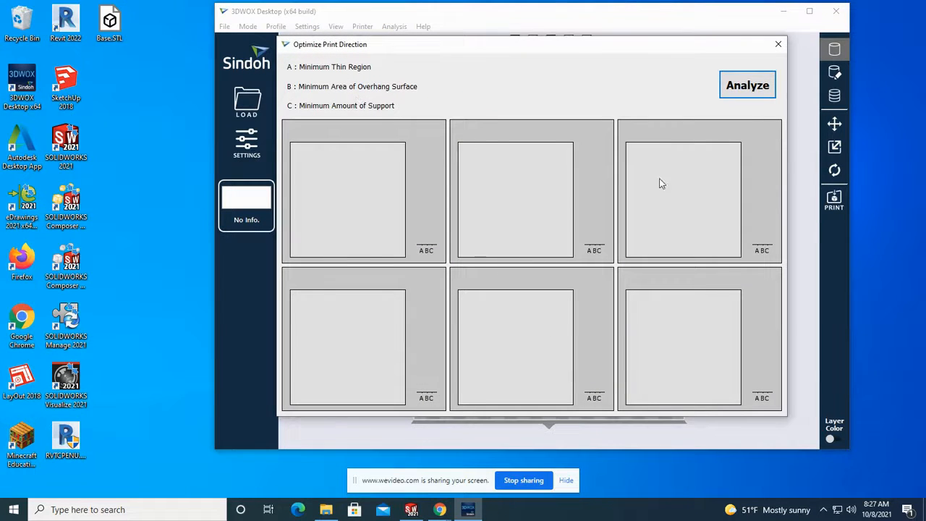
pyautogui.click(765, 87)
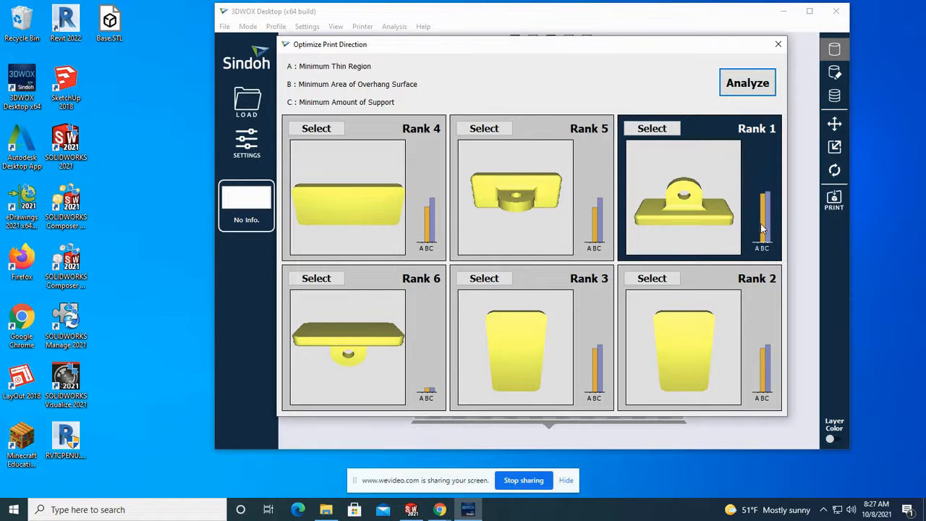
pyautogui.click(651, 128)
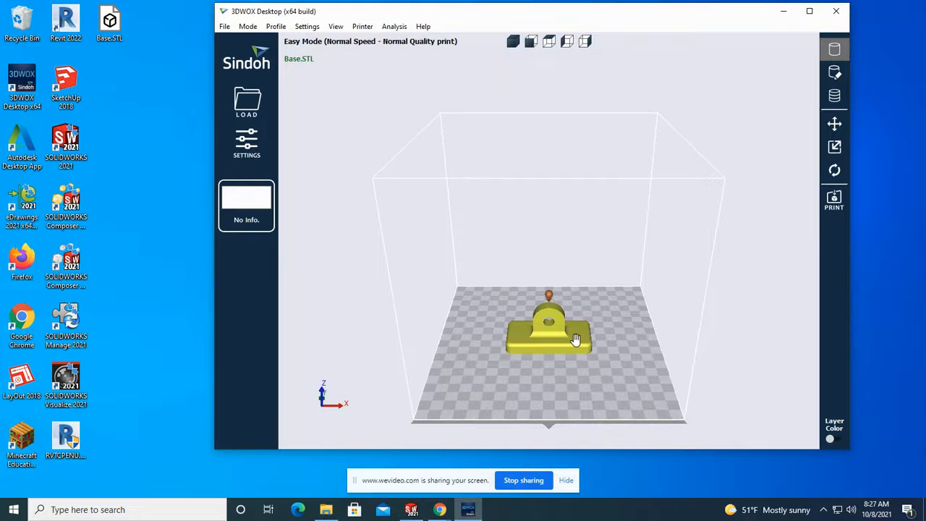
# Reposition the model near the centre of the build plate and generate its sliced layer view.
pyautogui.moveTo(575, 337); pyautogui.dragTo(518, 378)
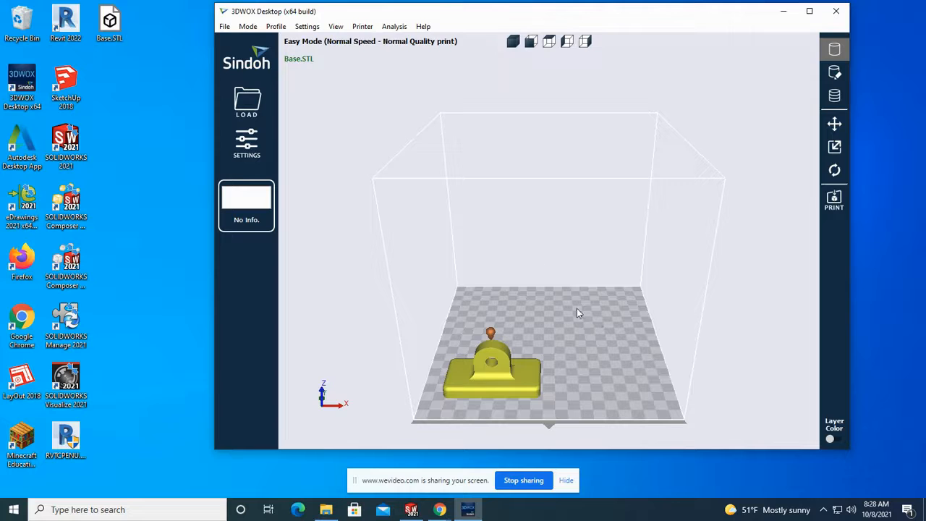
pyautogui.moveTo(527, 389); pyautogui.dragTo(577, 351)
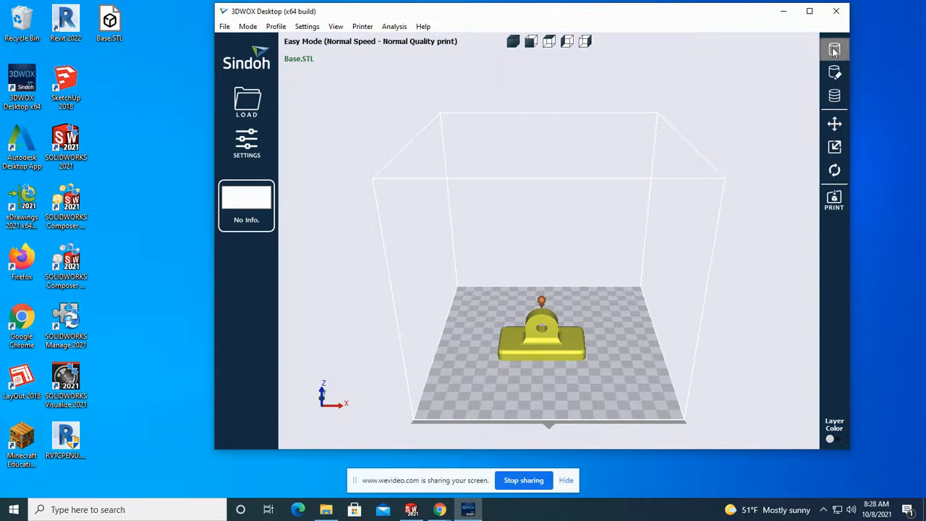
pyautogui.click(835, 97)
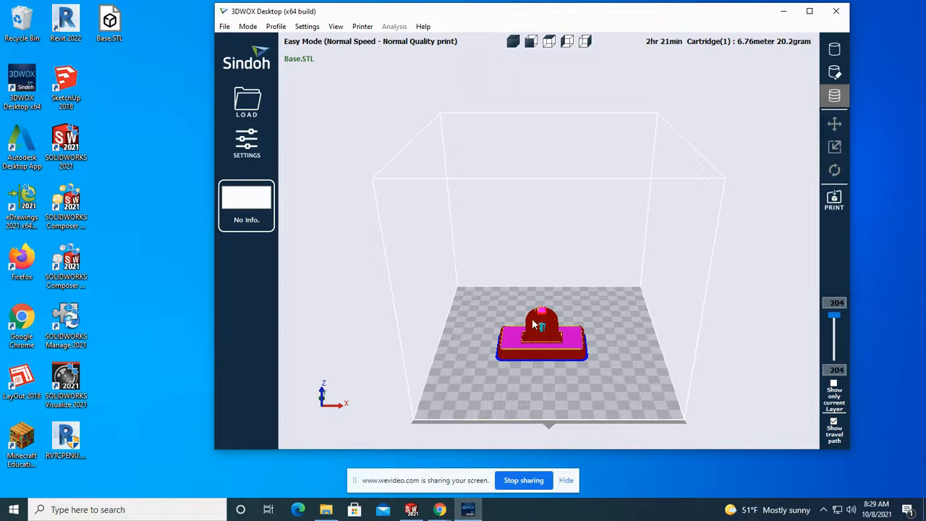
# Examine the sliced layers from the top layer down to layer 1 and back, including the infill and the support inside the hole.
pyautogui.scroll(2, 541, 365)
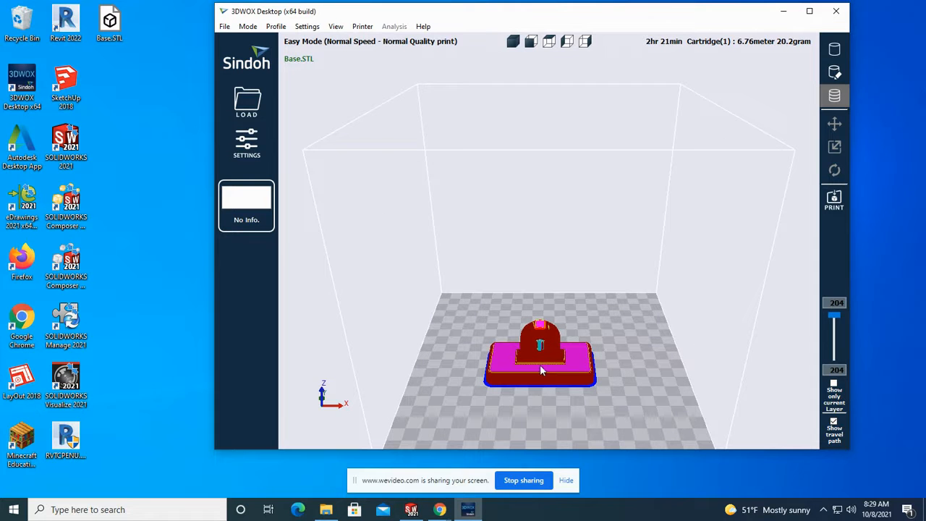
pyautogui.scroll(1, 546, 391)
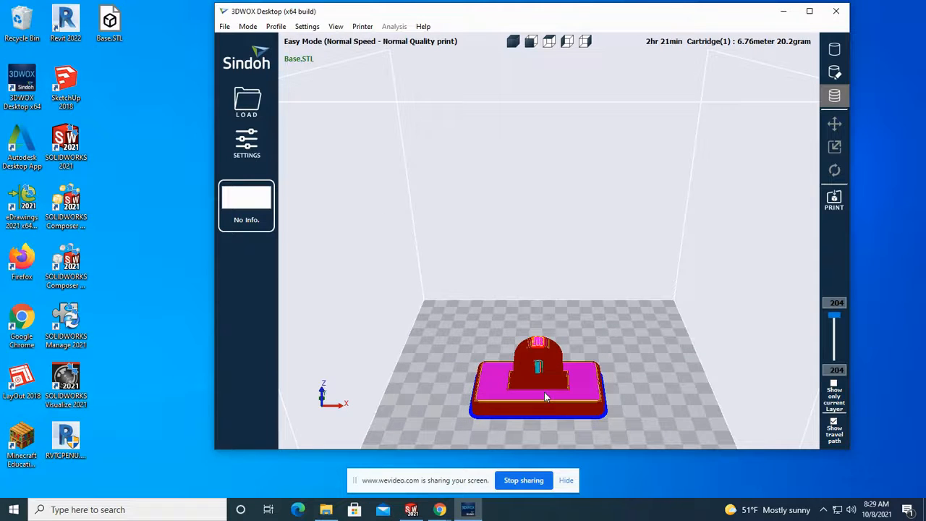
pyautogui.scroll(3, 537, 394)
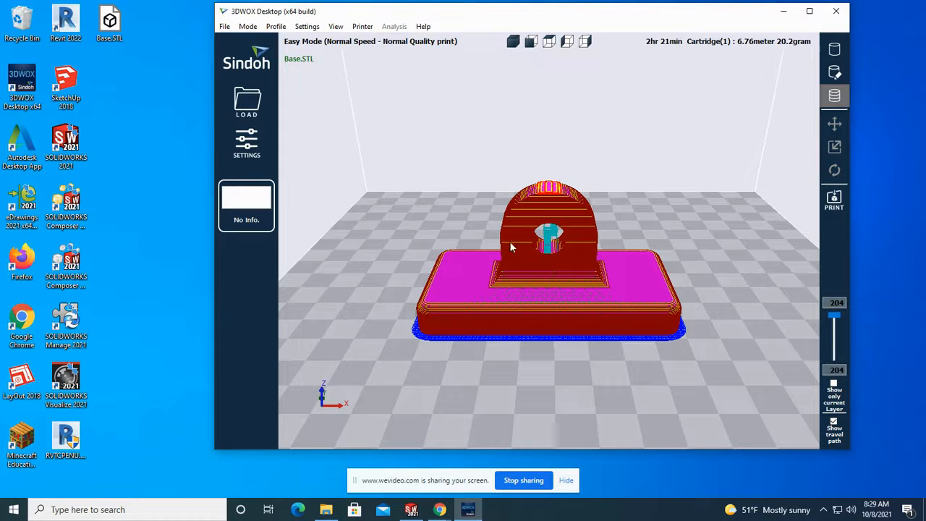
pyautogui.moveTo(835, 316); pyautogui.dragTo(837, 320)
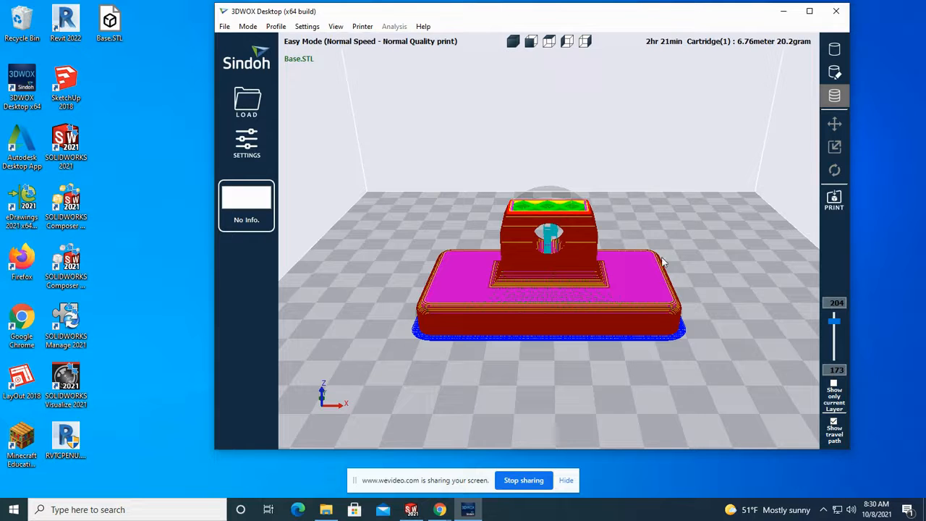
pyautogui.moveTo(834, 325); pyautogui.dragTo(837, 362)
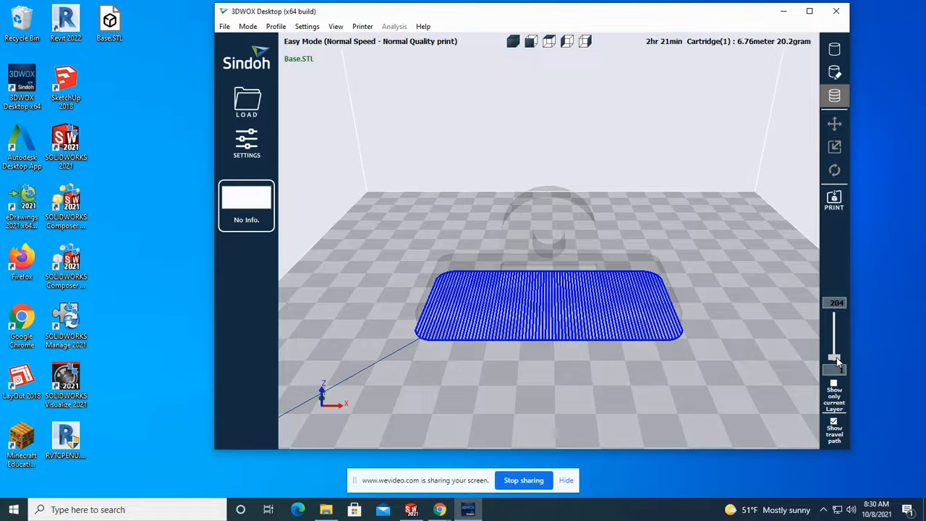
pyautogui.moveTo(836, 357); pyautogui.dragTo(836, 359)
pyautogui.moveTo(837, 361); pyautogui.dragTo(832, 331)
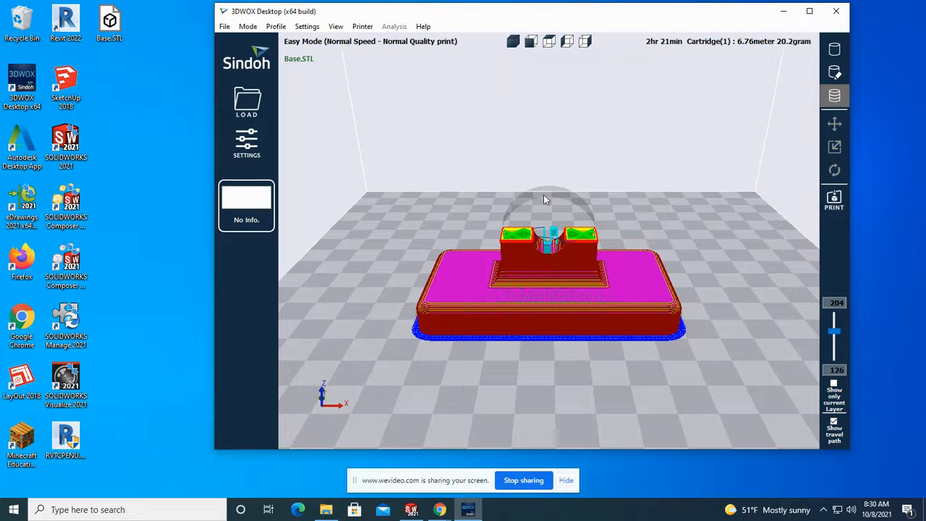
pyautogui.moveTo(837, 332); pyautogui.dragTo(835, 300)
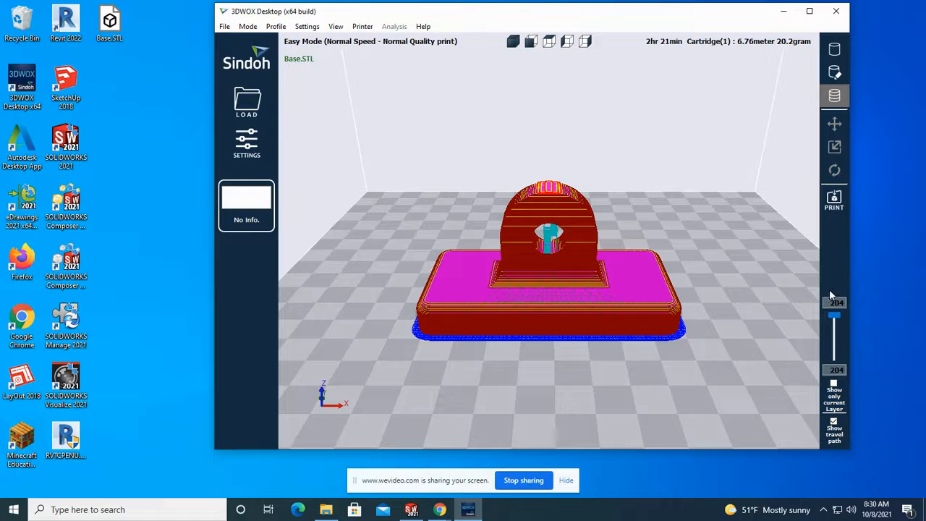